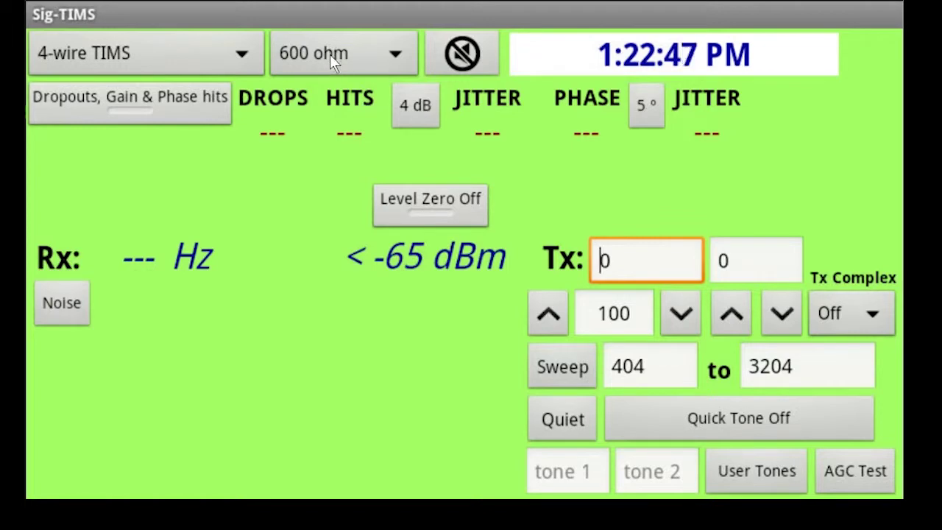
Leave the line impedance at 600 ohm and pick the 1004 Hz quick test tone.
{"action": "left_click", "coordinate": [329, 55]}
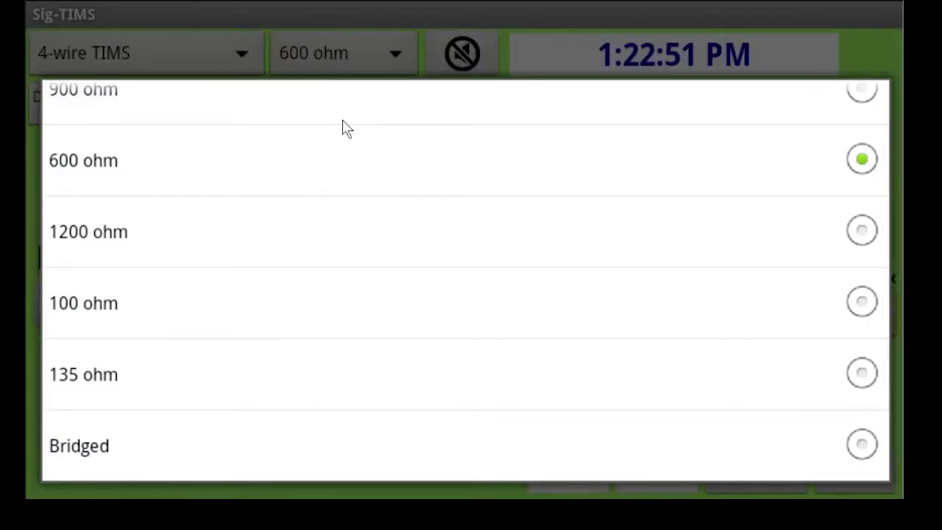
{"action": "scroll", "coordinate": [342, 121], "scroll_direction": "up", "scroll_amount": 1}
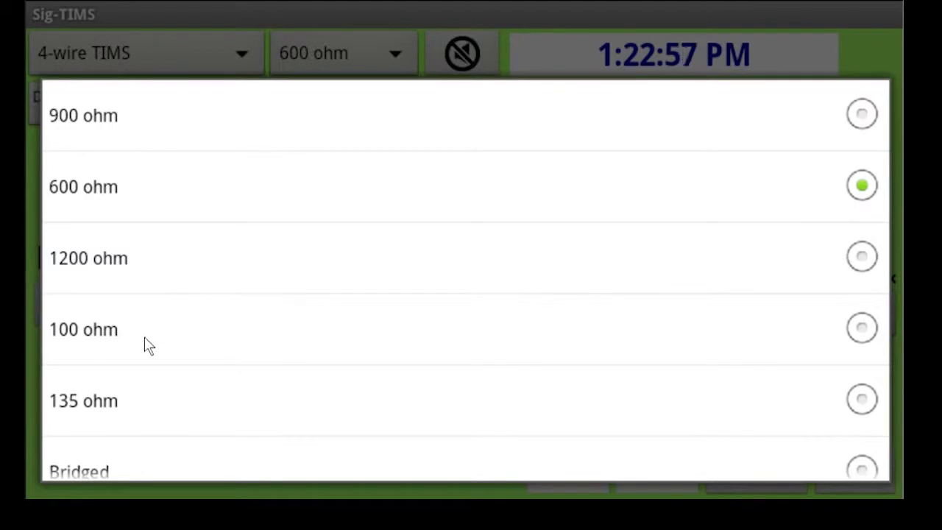
{"action": "scroll", "coordinate": [146, 344], "scroll_direction": "down", "scroll_amount": 1}
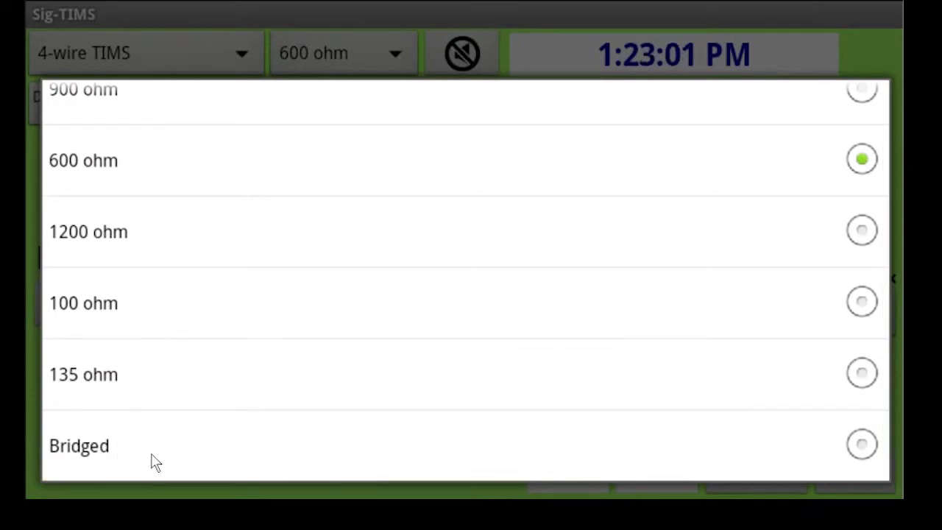
{"action": "left_click", "coordinate": [161, 173]}
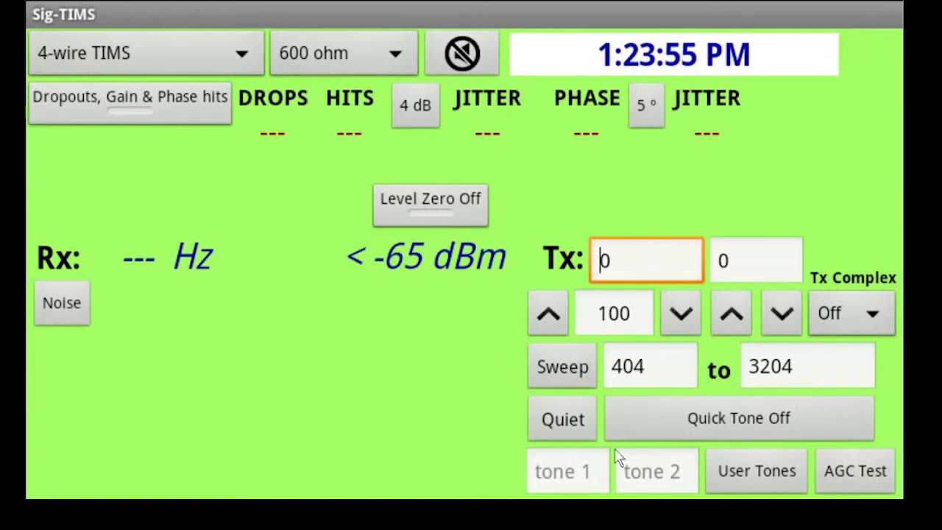
{"action": "left_click", "coordinate": [740, 429]}
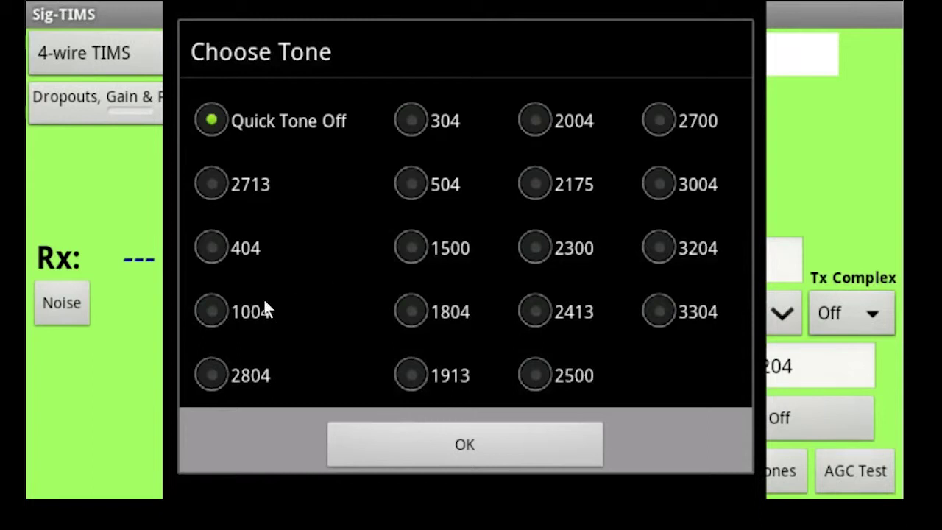
{"action": "left_click", "coordinate": [212, 312]}
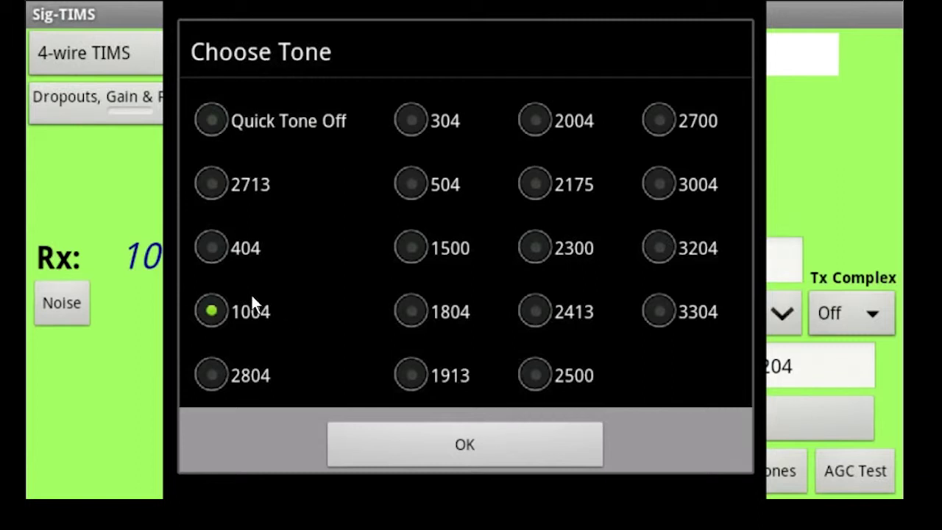
Start sending the 1004 Hz tone, then switch Level Zero on and back off.
{"action": "left_click", "coordinate": [456, 445]}
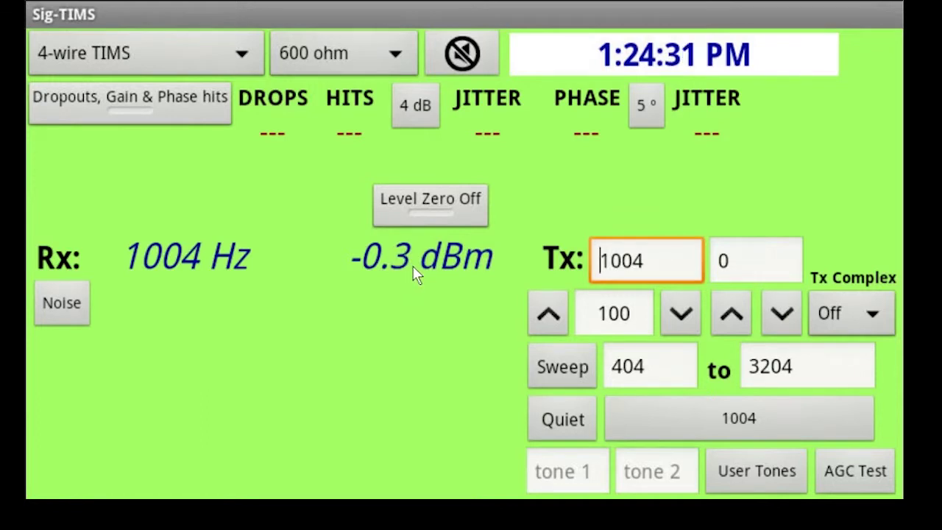
{"action": "left_click", "coordinate": [451, 209]}
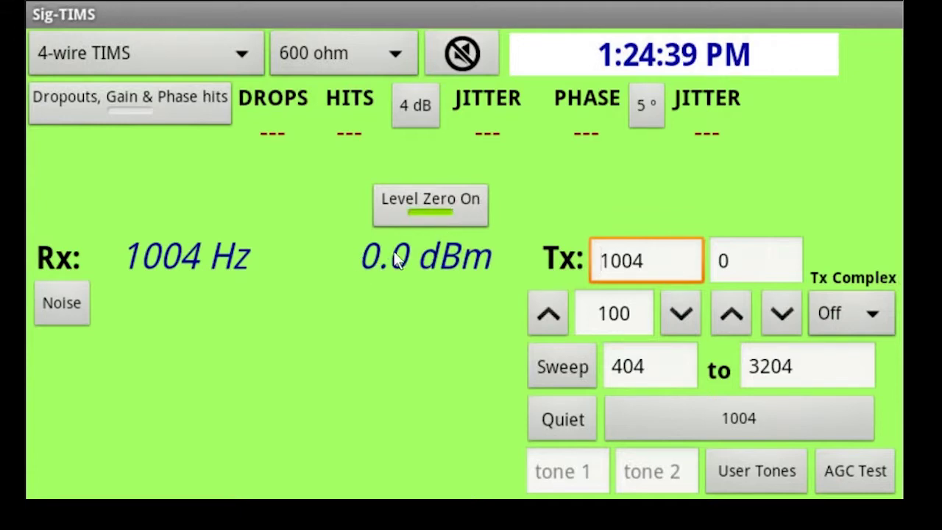
{"action": "left_click", "coordinate": [446, 213]}
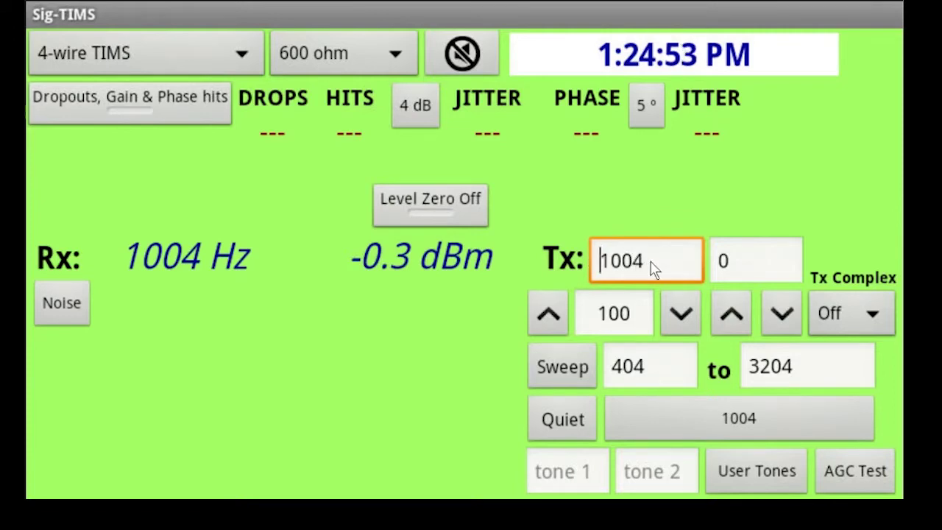
Change the transmit level from 0 to 3.0 so the receiver reads 2.7 dBm.
{"action": "left_click", "coordinate": [758, 267]}
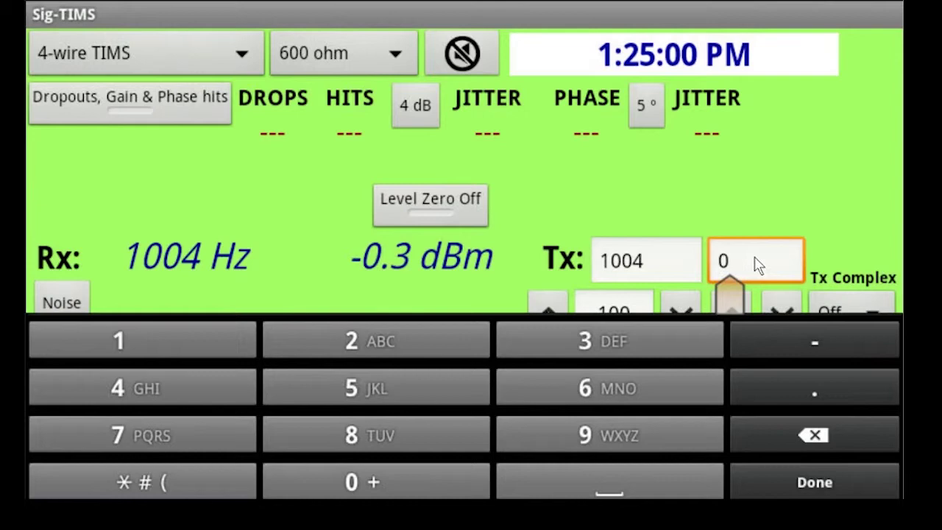
{"action": "left_click", "coordinate": [839, 432]}
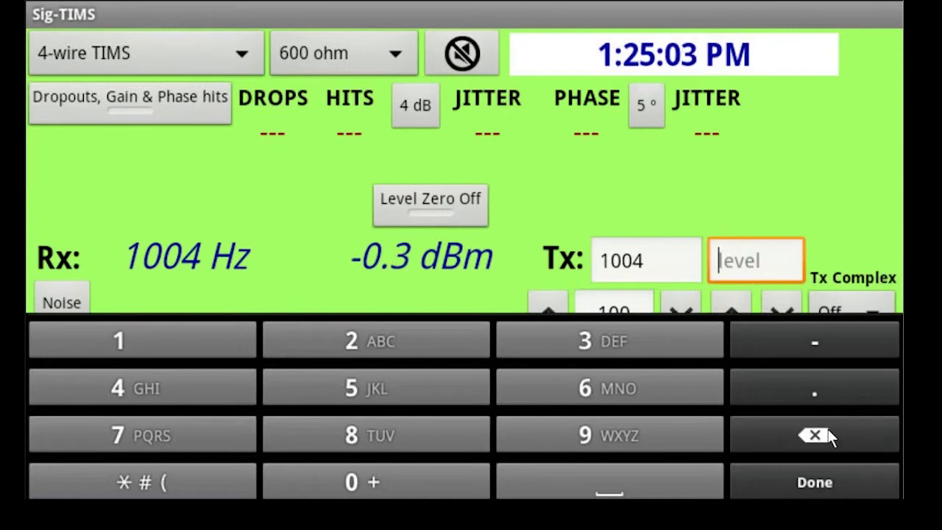
{"action": "left_click", "coordinate": [617, 338]}
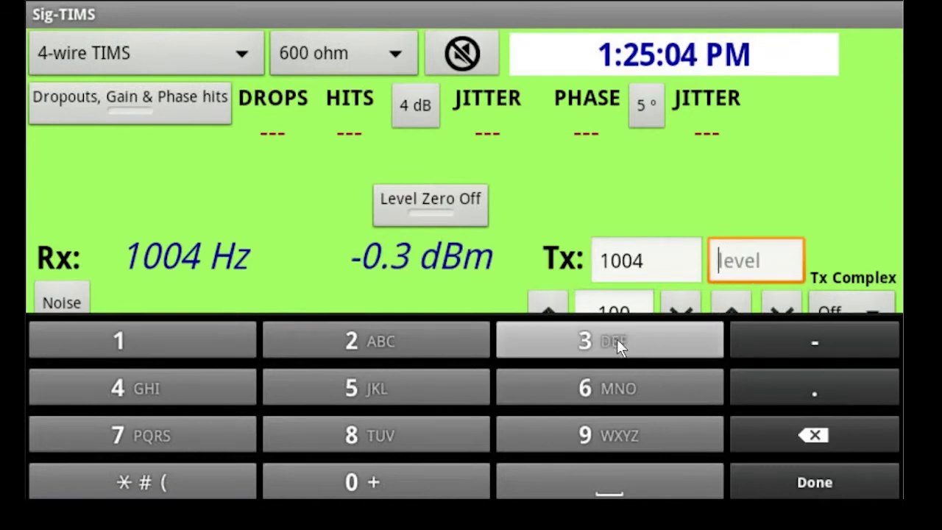
{"action": "left_click", "coordinate": [829, 490]}
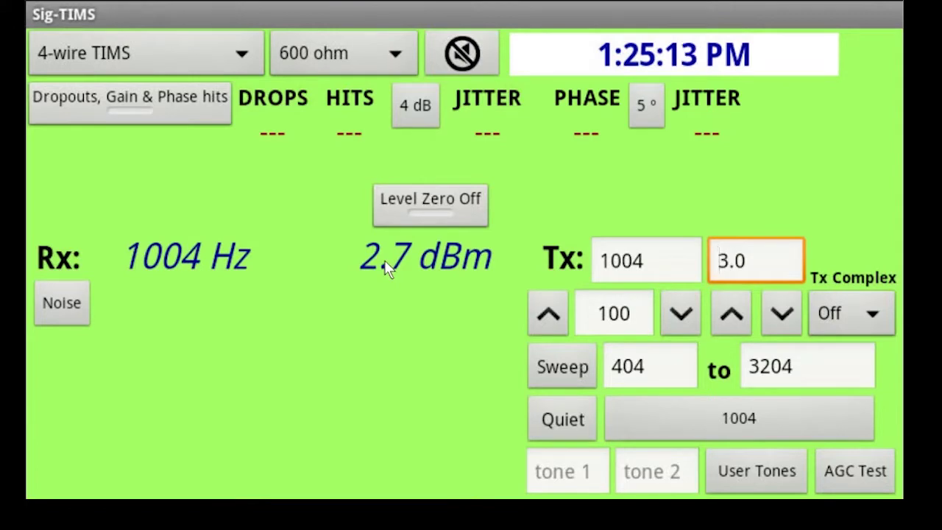
Raise the transmit level to 5.0, then lower it step by step to -3.0.
{"action": "left_click", "coordinate": [737, 317]}
{"action": "left_click", "coordinate": [737, 317]}
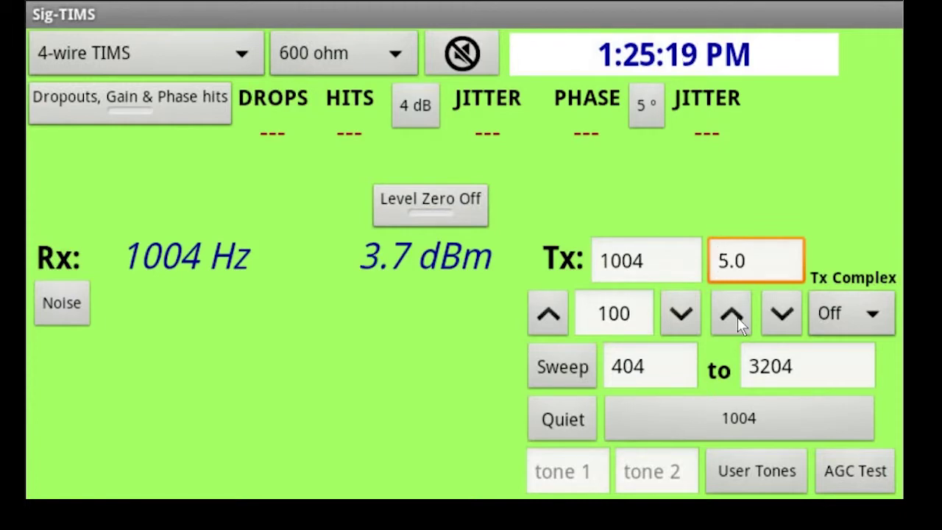
{"action": "left_click", "coordinate": [777, 315]}
{"action": "left_click", "coordinate": [777, 315]}
{"action": "left_click", "coordinate": [778, 315]}
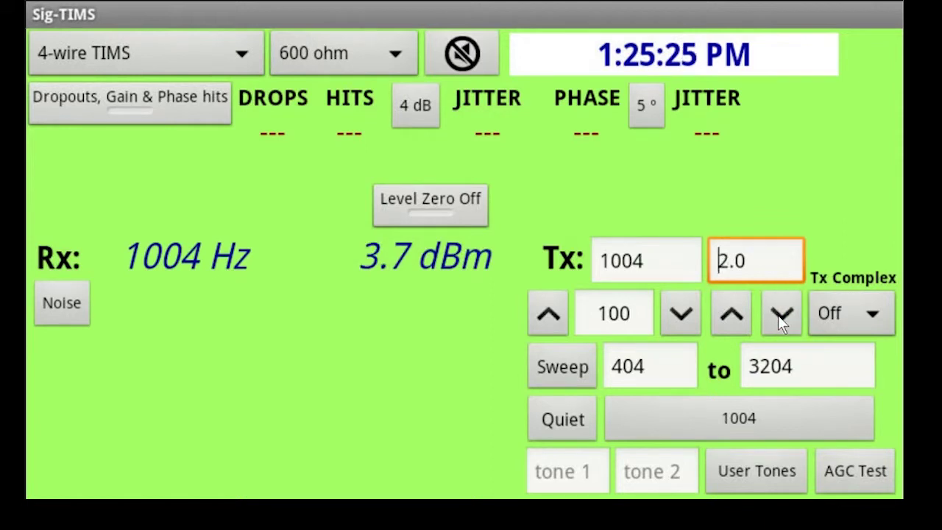
{"action": "left_click", "coordinate": [777, 315]}
{"action": "left_click", "coordinate": [778, 314]}
{"action": "left_click", "coordinate": [778, 315]}
{"action": "left_click", "coordinate": [778, 315]}
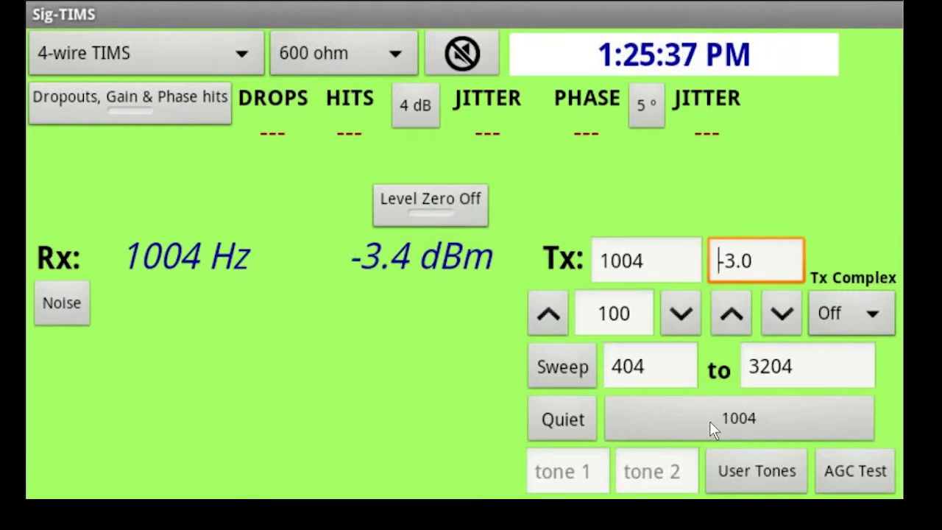
Shift the transmit frequency to 1104 Hz, down to 904 Hz, then back to 1004 Hz.
{"action": "left_click", "coordinate": [548, 317]}
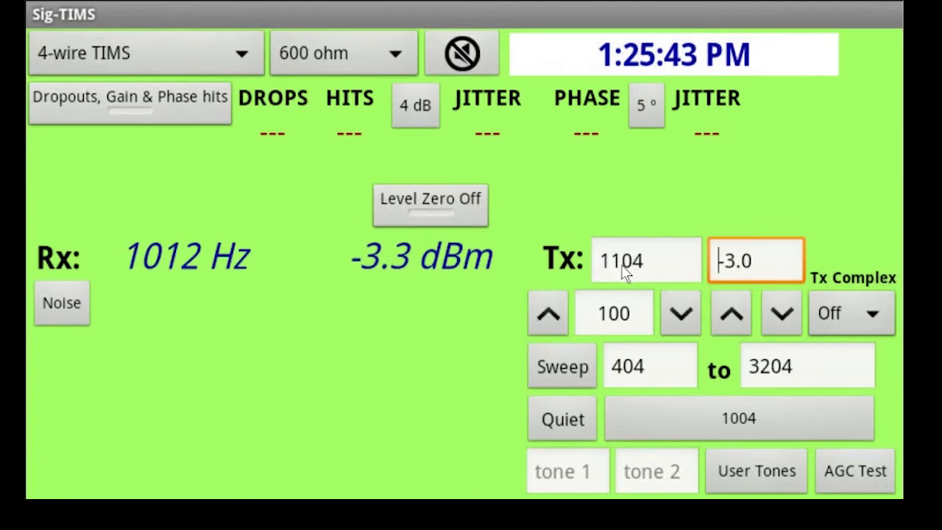
{"action": "left_click", "coordinate": [681, 313]}
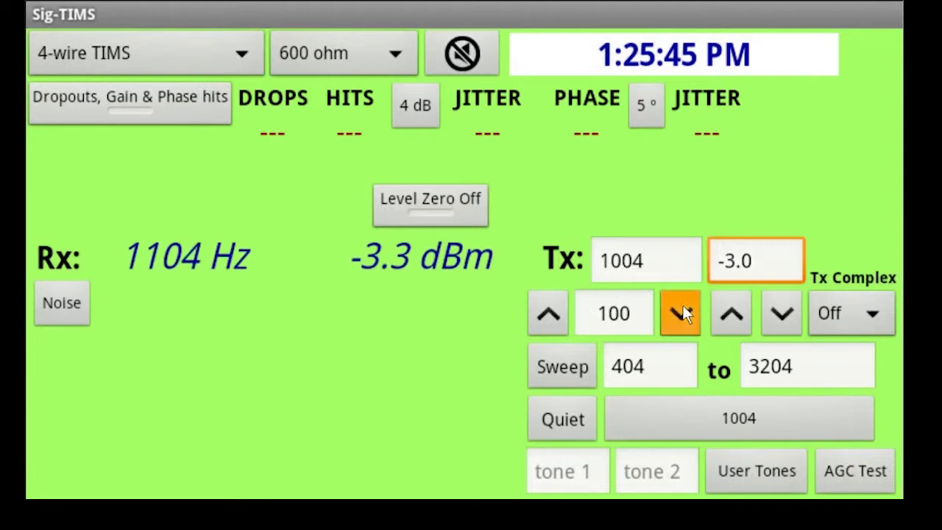
{"action": "left_click", "coordinate": [681, 312]}
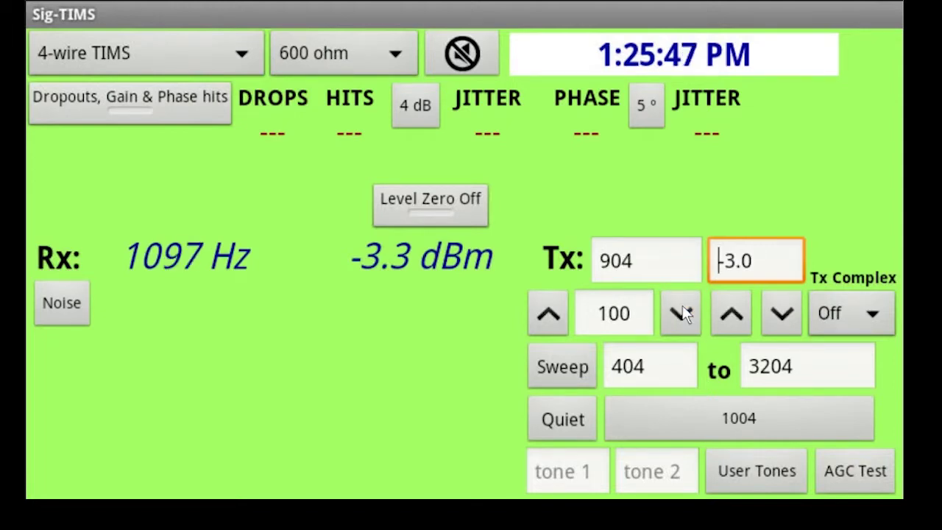
{"action": "left_click", "coordinate": [554, 318]}
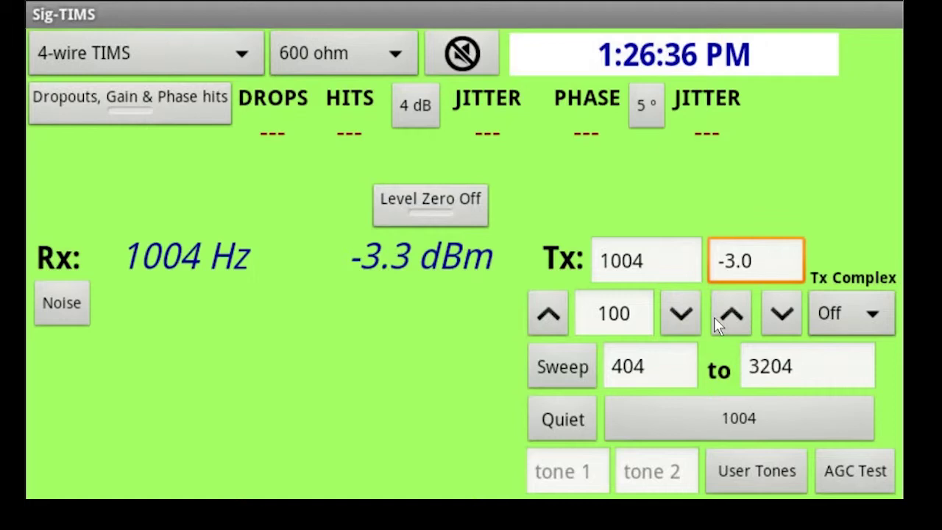
Quiet the transmitter, then send the 404 Hz quick test tone.
{"action": "left_click", "coordinate": [554, 419]}
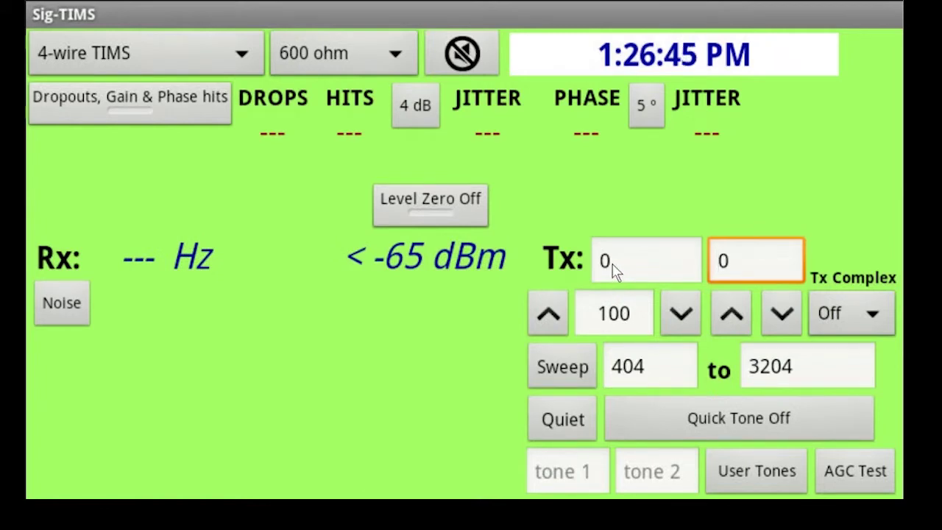
{"action": "left_click", "coordinate": [697, 418]}
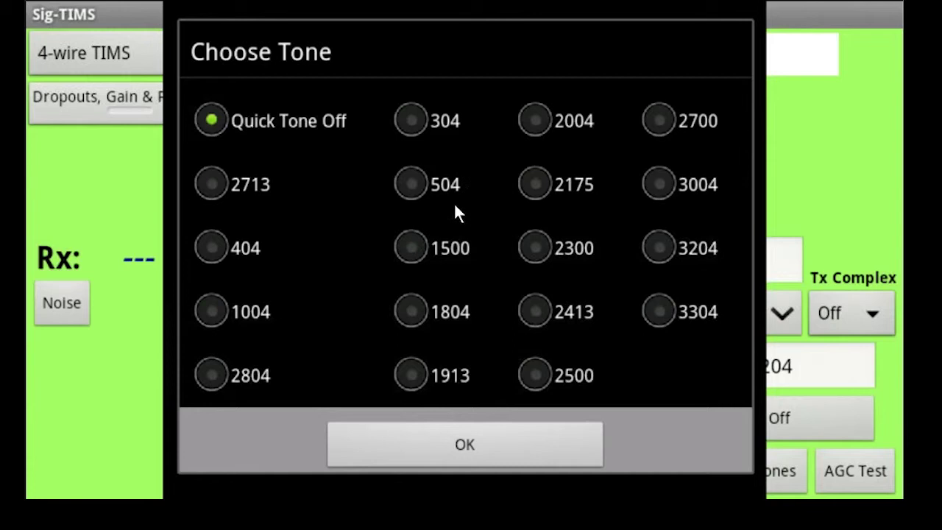
{"action": "left_click", "coordinate": [214, 247]}
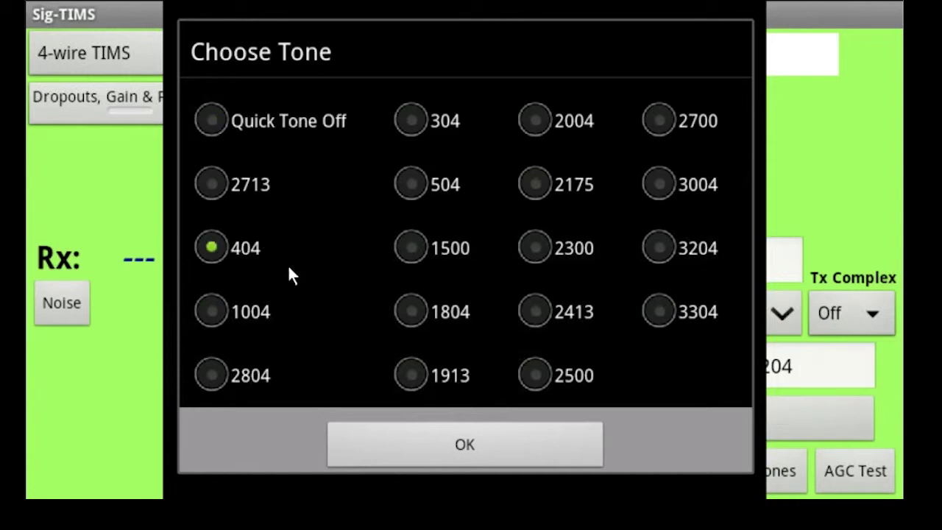
{"action": "left_click", "coordinate": [466, 442]}
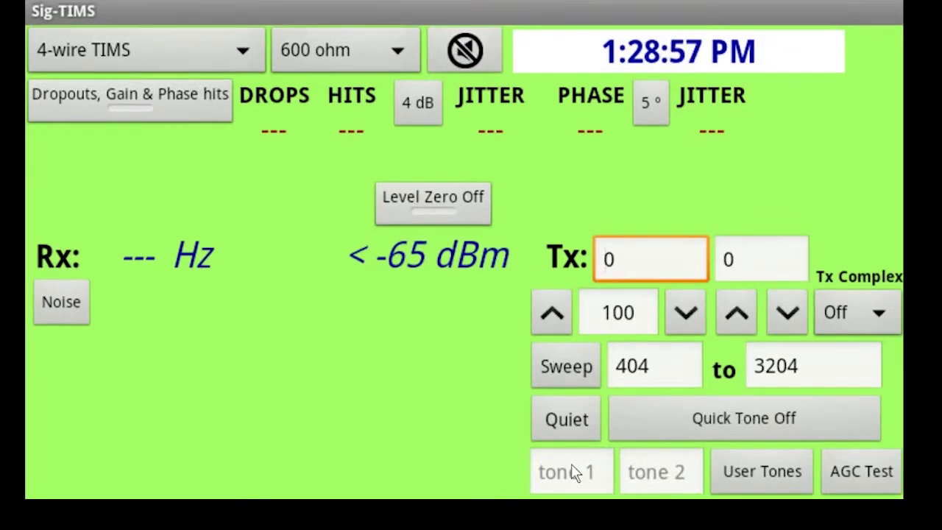
Enter 1234 Hz as user tone 1 and transmit it at level 0.
{"action": "left_click", "coordinate": [679, 414]}
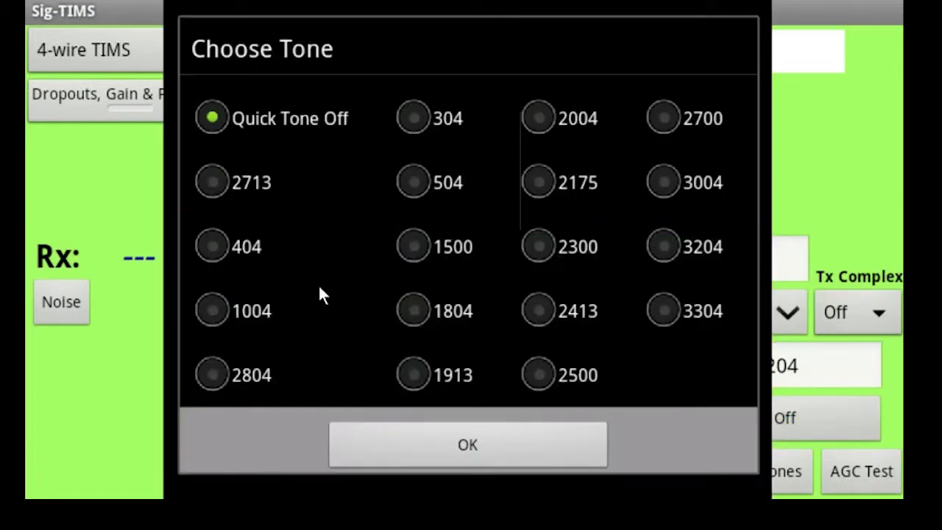
{"action": "left_click", "coordinate": [460, 446]}
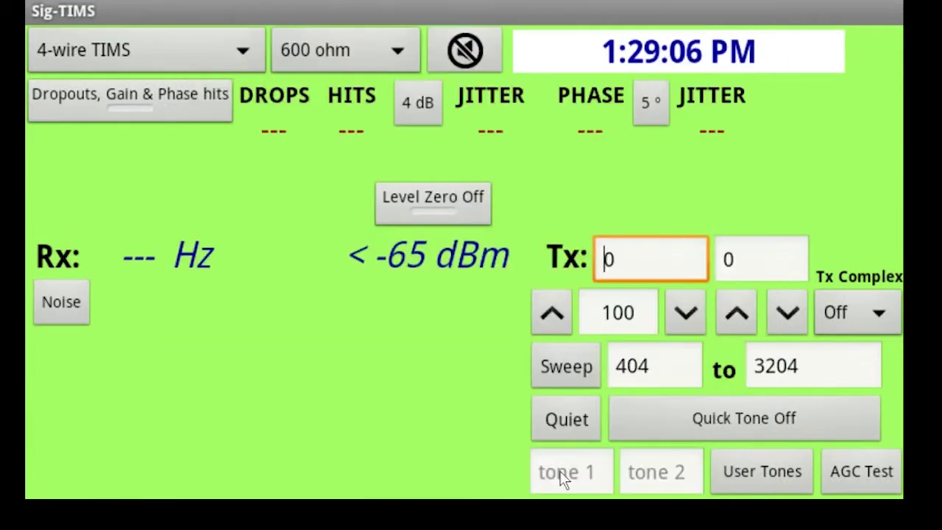
{"action": "left_click", "coordinate": [563, 474]}
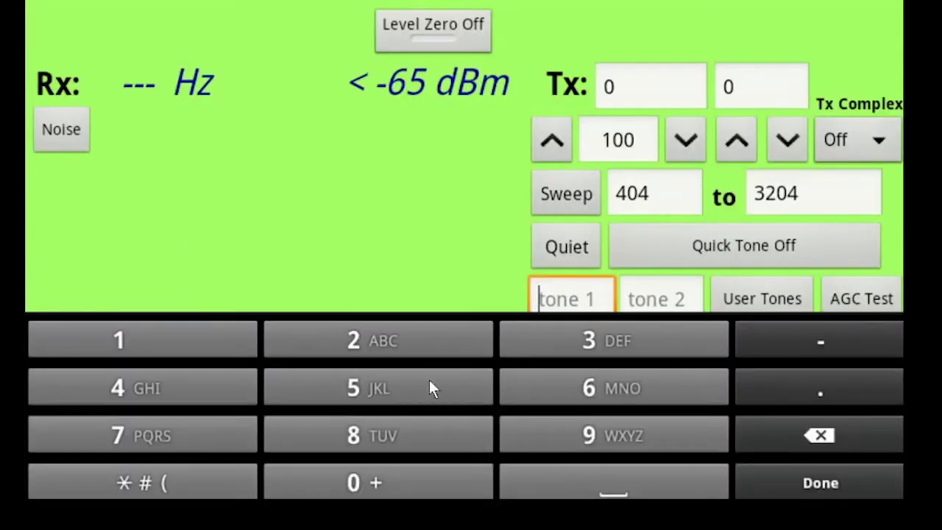
{"action": "left_click", "coordinate": [192, 339]}
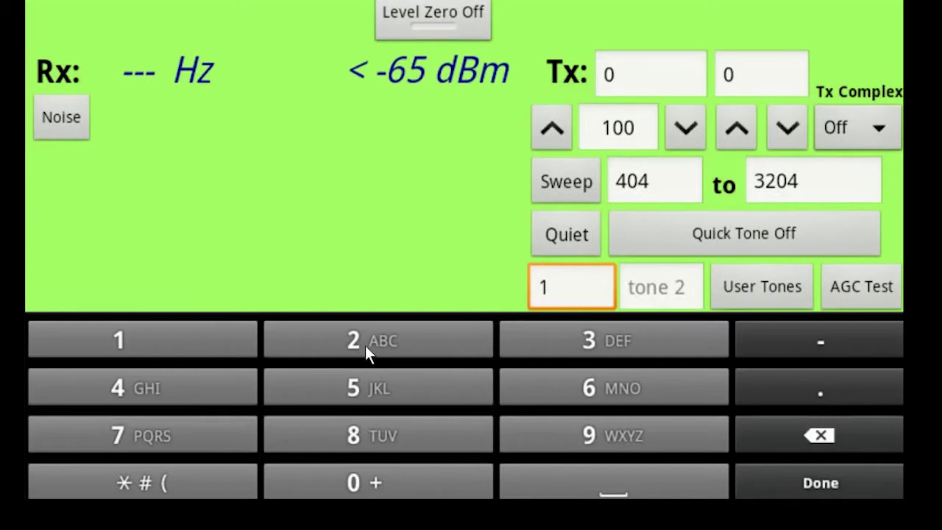
{"action": "left_click", "coordinate": [365, 345]}
{"action": "left_click", "coordinate": [606, 345]}
{"action": "left_click", "coordinate": [197, 386]}
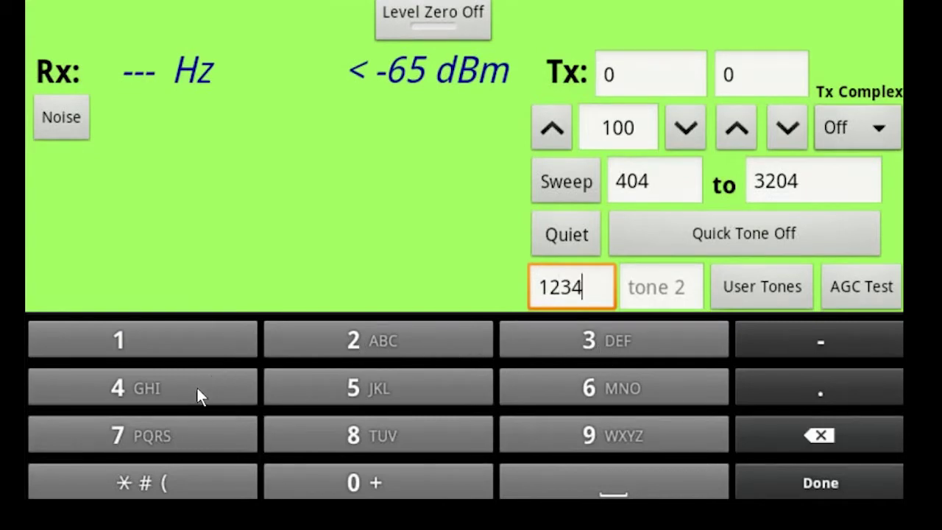
{"action": "left_click", "coordinate": [834, 482]}
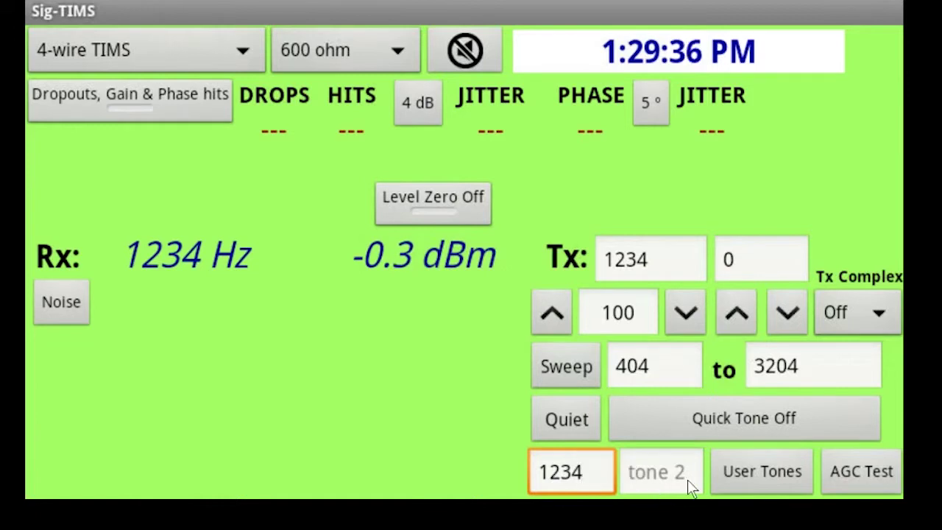
Open User Tones and send the stored 1004 Hz tone at -9.0 level.
{"action": "left_click", "coordinate": [773, 479]}
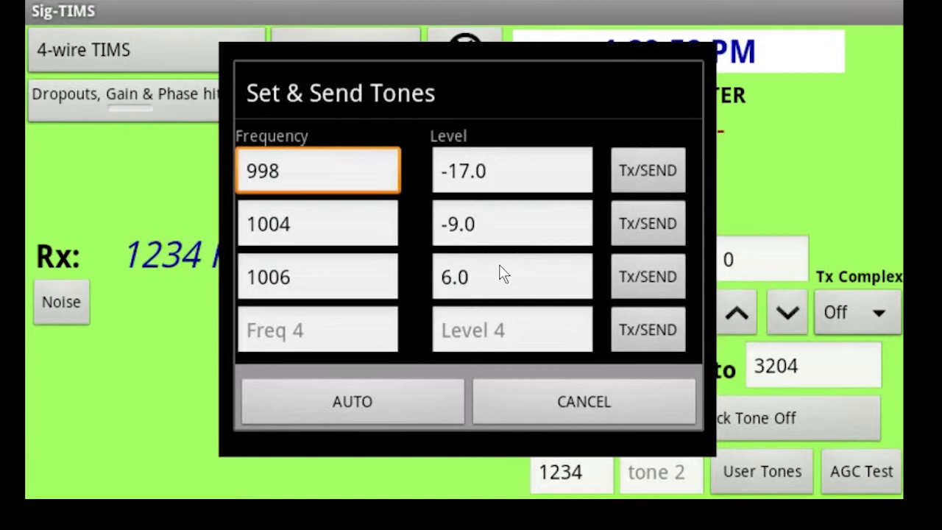
{"action": "left_click", "coordinate": [642, 225]}
{"action": "left_click", "coordinate": [641, 221]}
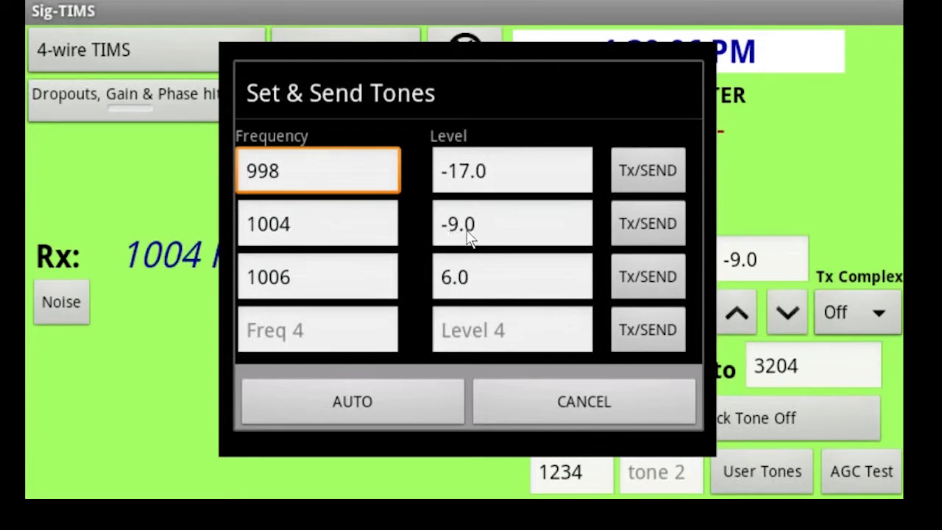
Cancel the user tones and select 4-wire Signaling mode, keeping the Station (PBX) role.
{"action": "left_click", "coordinate": [572, 410]}
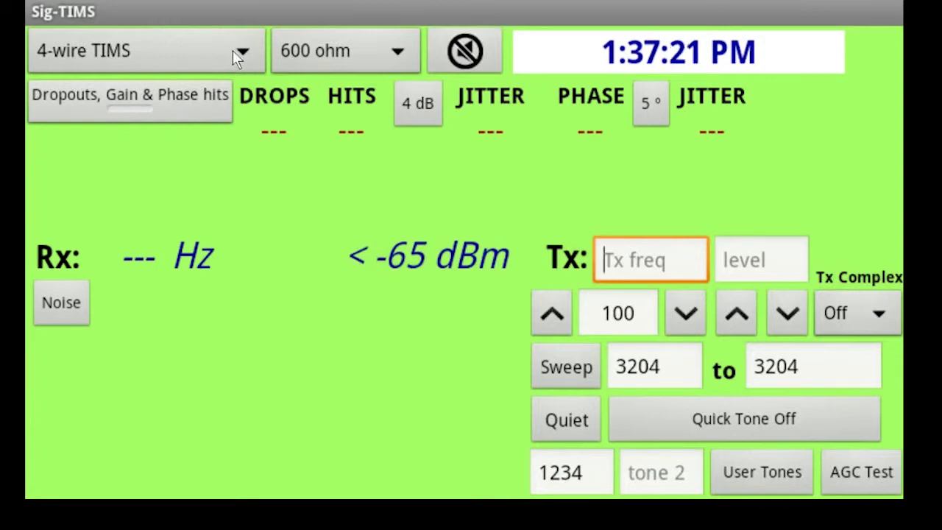
{"action": "left_click", "coordinate": [232, 50]}
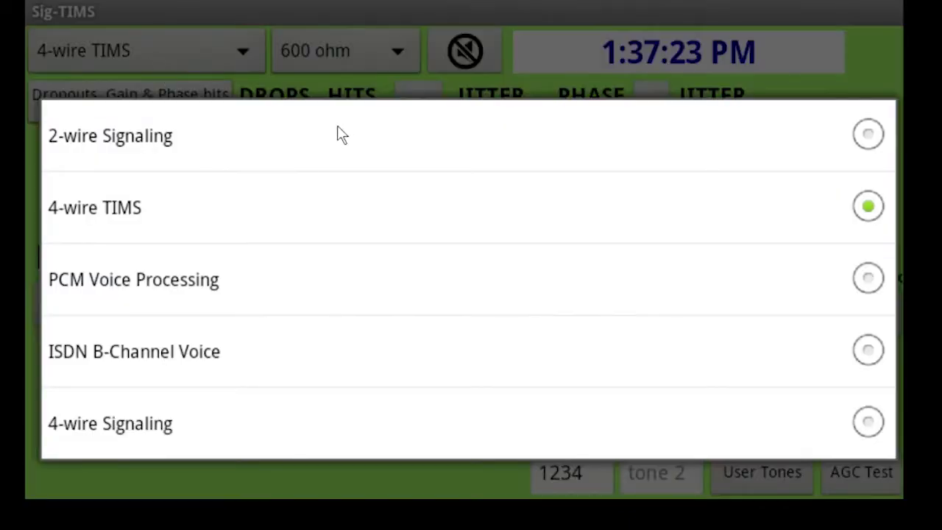
{"action": "left_click", "coordinate": [198, 426]}
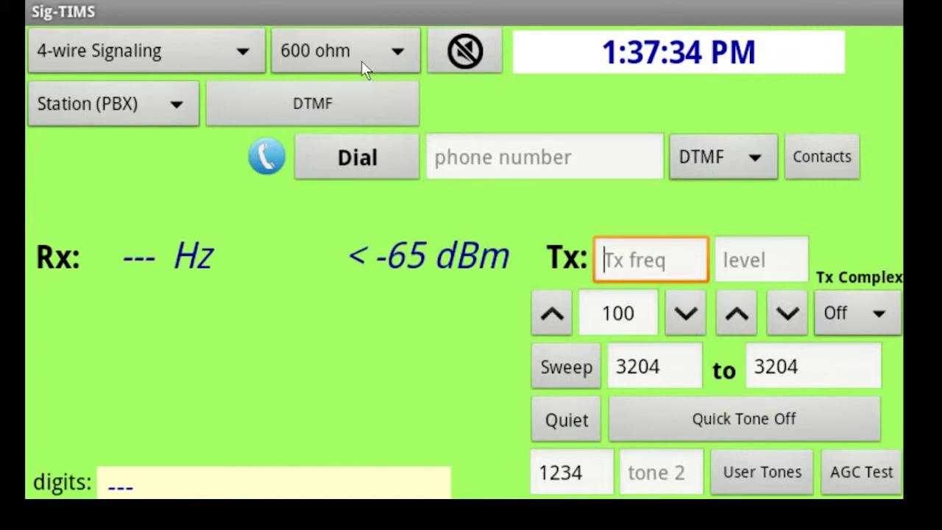
{"action": "left_click", "coordinate": [110, 105]}
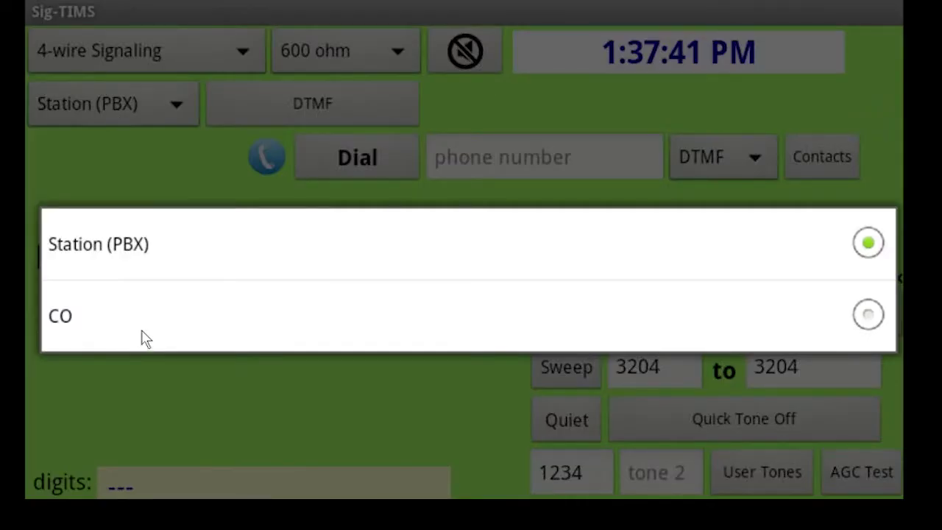
{"action": "left_click", "coordinate": [172, 259]}
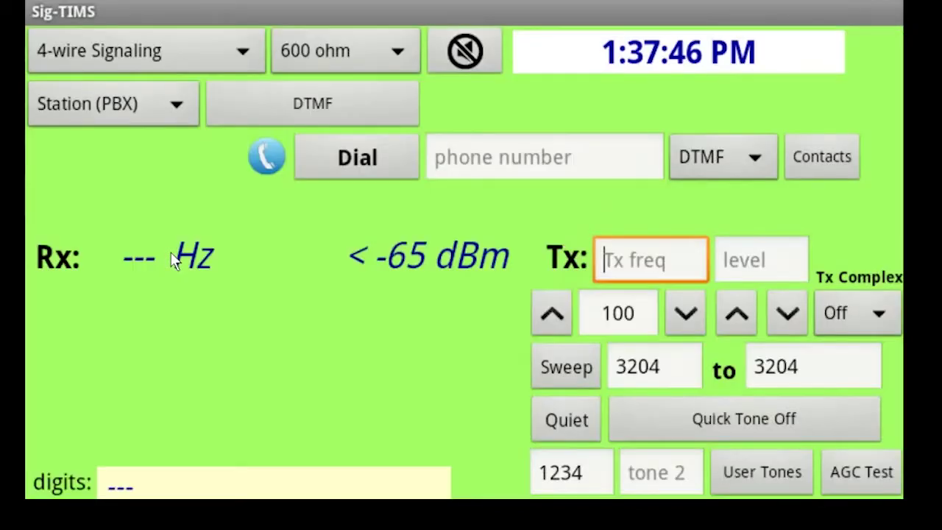
Enter the six-digit number to dial in the phone number field.
{"action": "left_click", "coordinate": [461, 158]}
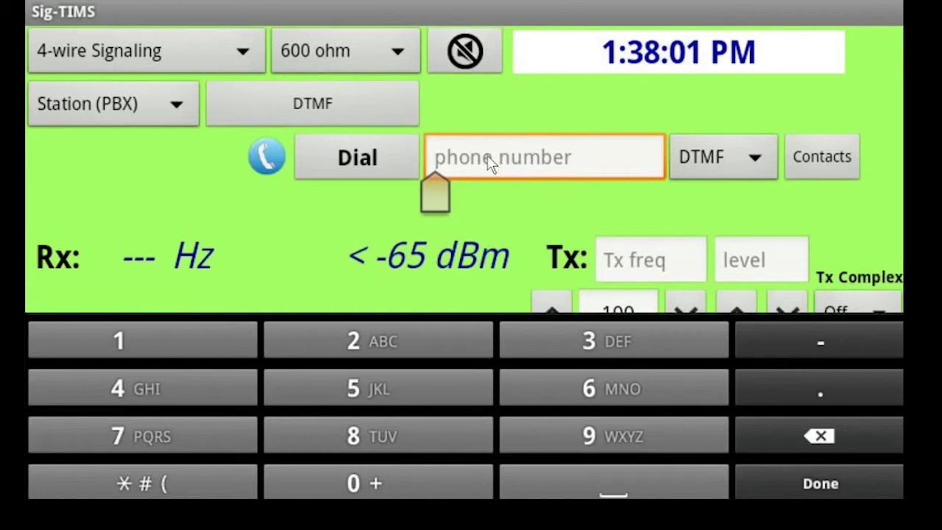
{"action": "left_click", "coordinate": [390, 431]}
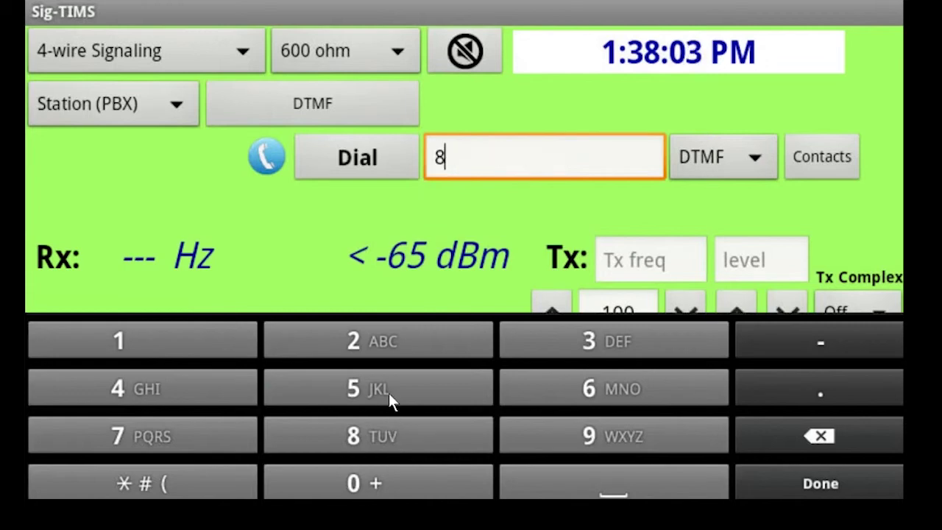
{"action": "left_click", "coordinate": [388, 391]}
{"action": "left_click", "coordinate": [394, 339]}
{"action": "left_click", "coordinate": [213, 339]}
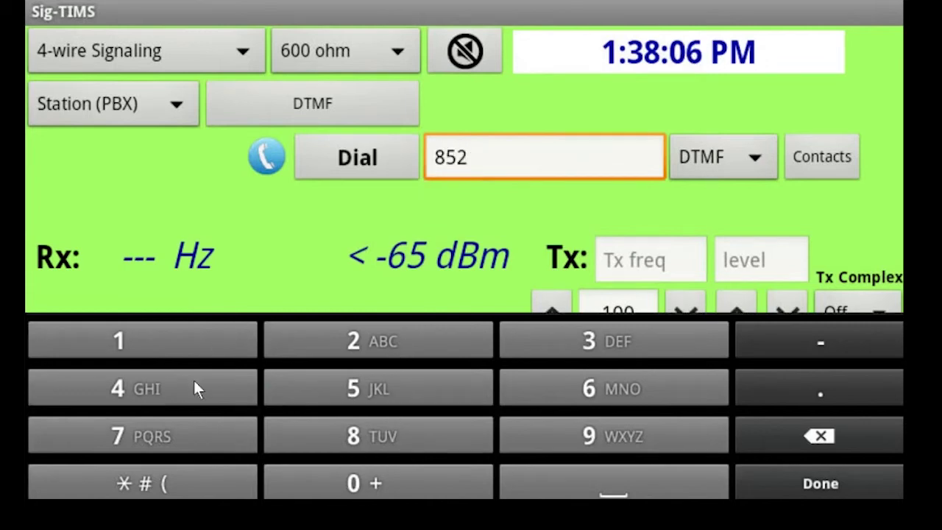
{"action": "left_click", "coordinate": [188, 391]}
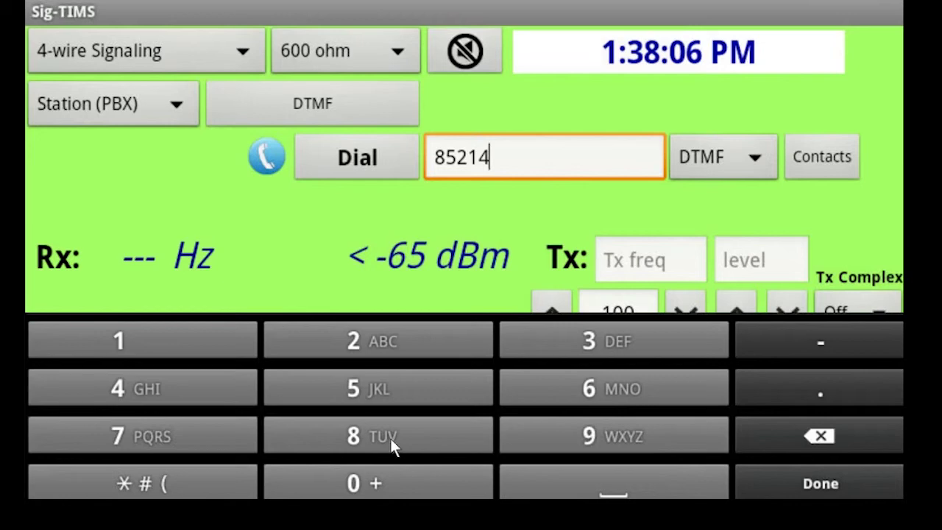
{"action": "left_click", "coordinate": [579, 441]}
{"action": "left_click", "coordinate": [795, 489]}
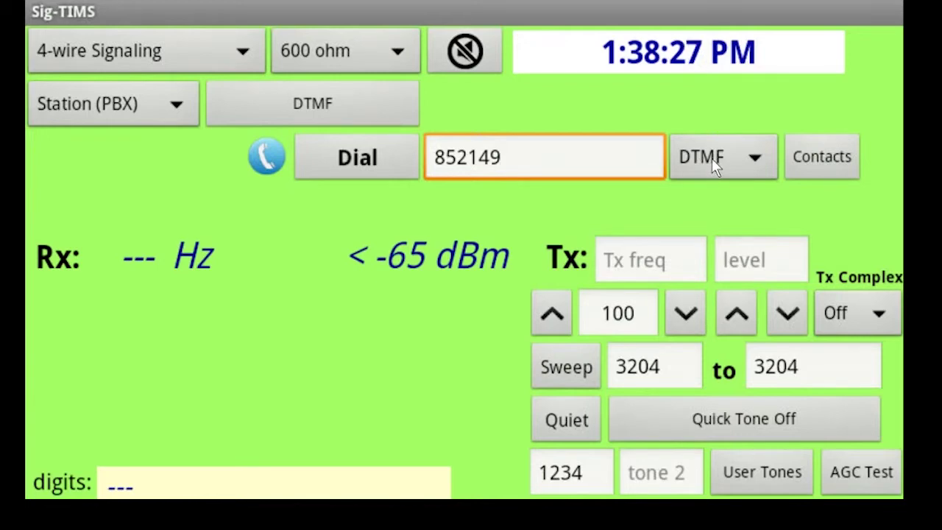
{"action": "left_click", "coordinate": [712, 158]}
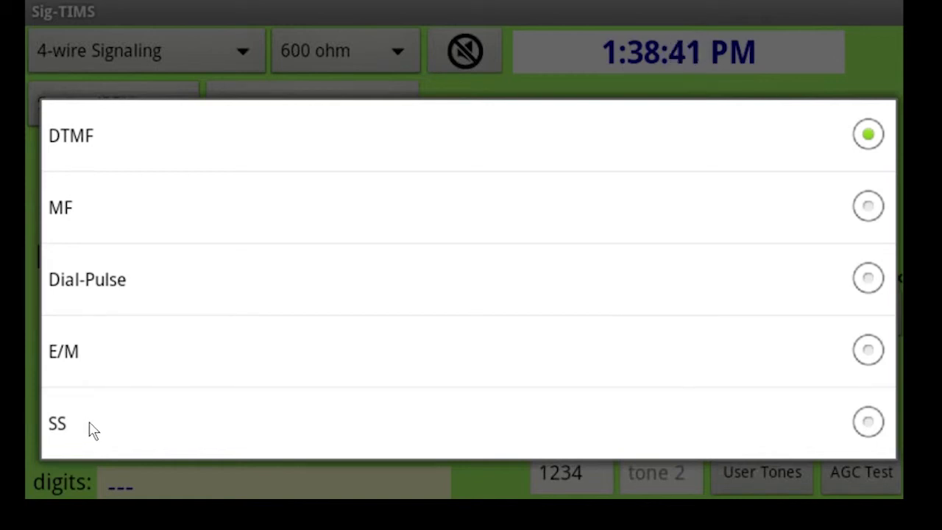
{"action": "left_click", "coordinate": [220, 140]}
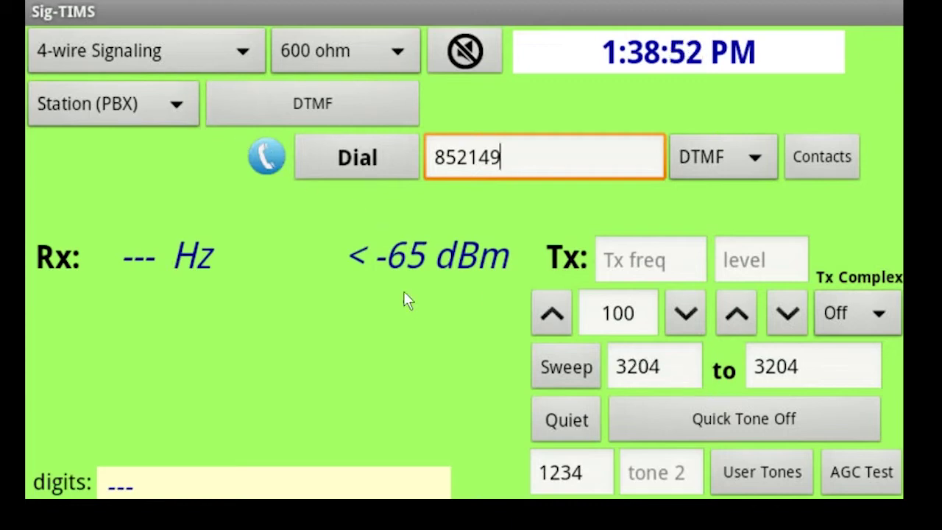
Turn on the 1004 Hz quick tone in signaling mode.
{"action": "left_click", "coordinate": [663, 420]}
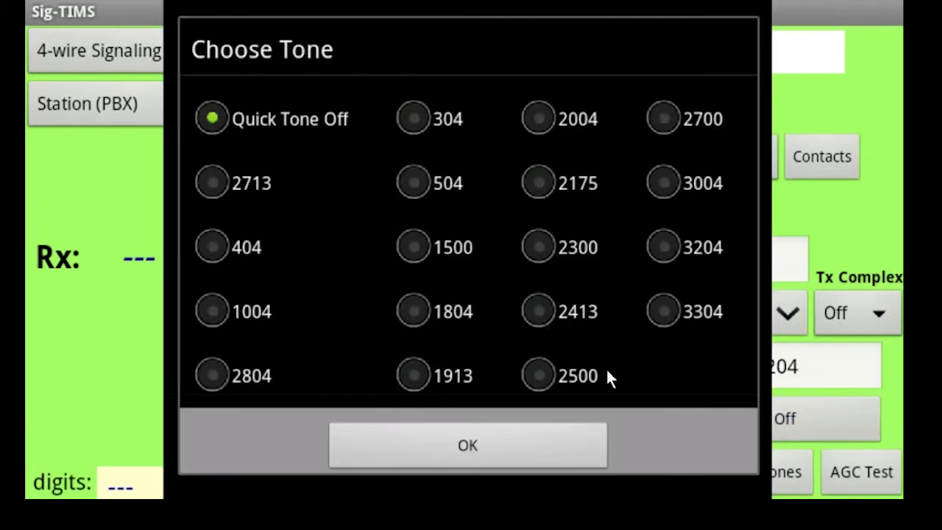
{"action": "left_click", "coordinate": [220, 310]}
{"action": "left_click", "coordinate": [456, 444]}
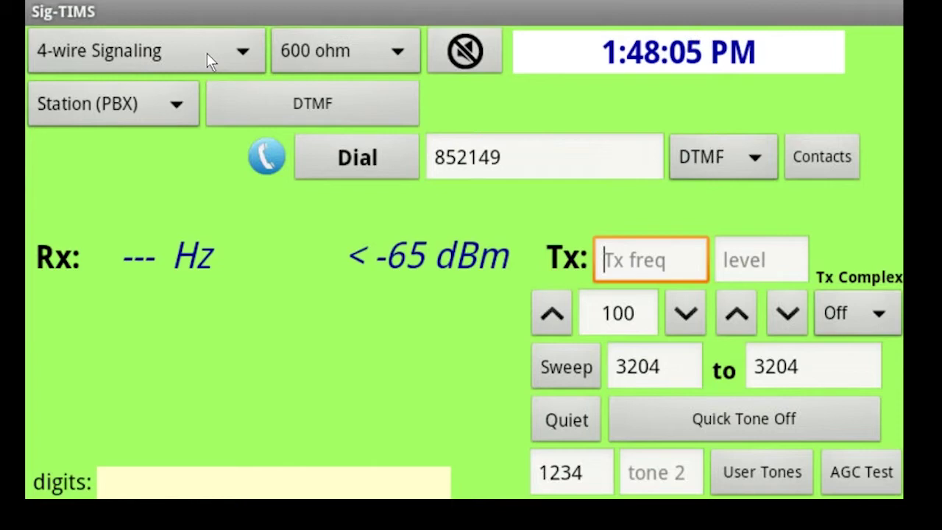
Set the mode to 2-wire Signaling with the tester in the CO role.
{"action": "left_click", "coordinate": [207, 53]}
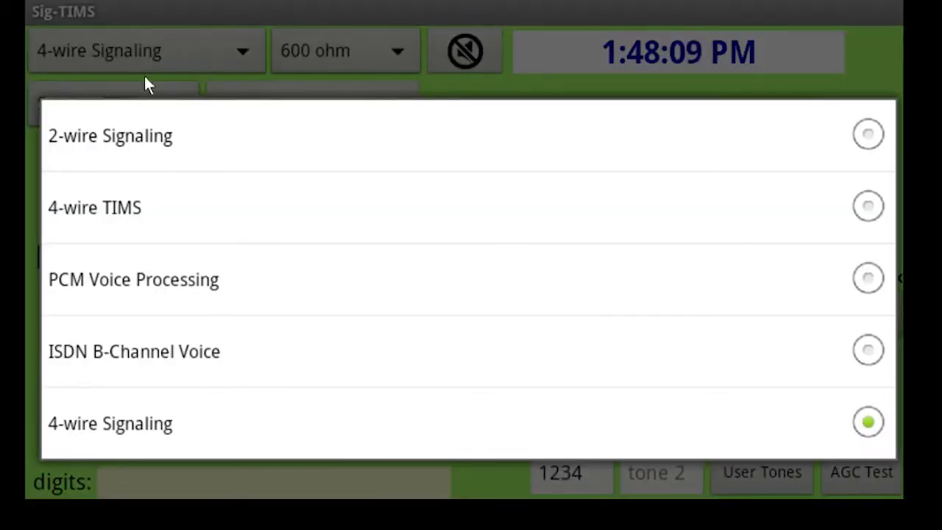
{"action": "left_click", "coordinate": [140, 140]}
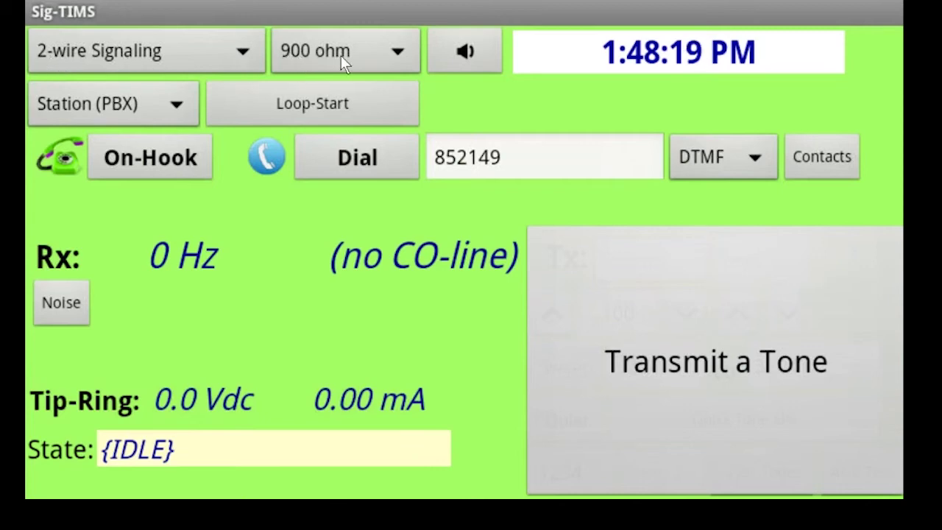
{"action": "left_click", "coordinate": [112, 100]}
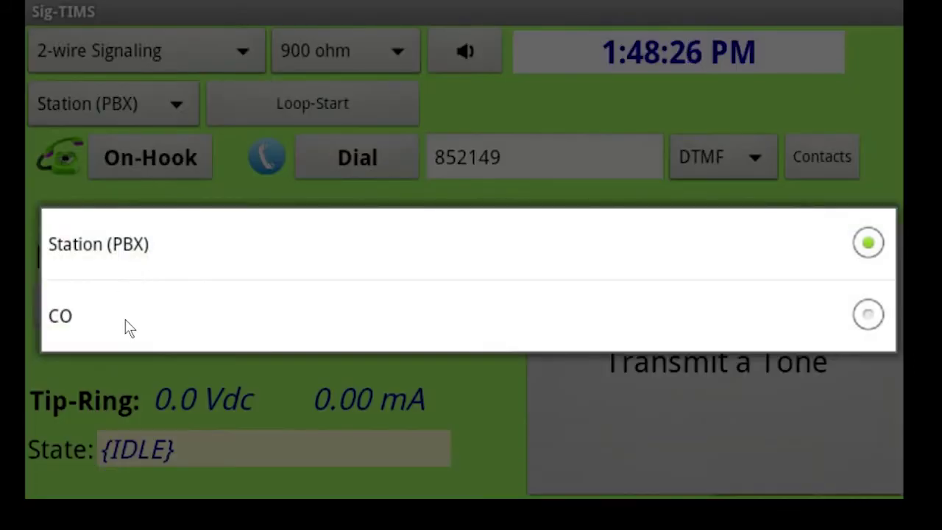
{"action": "left_click", "coordinate": [122, 322]}
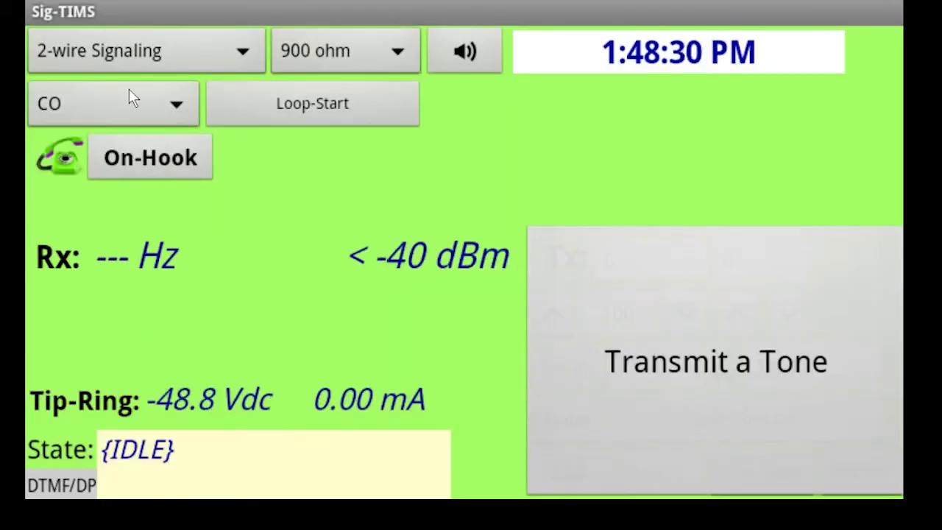
{"action": "left_click", "coordinate": [301, 122]}
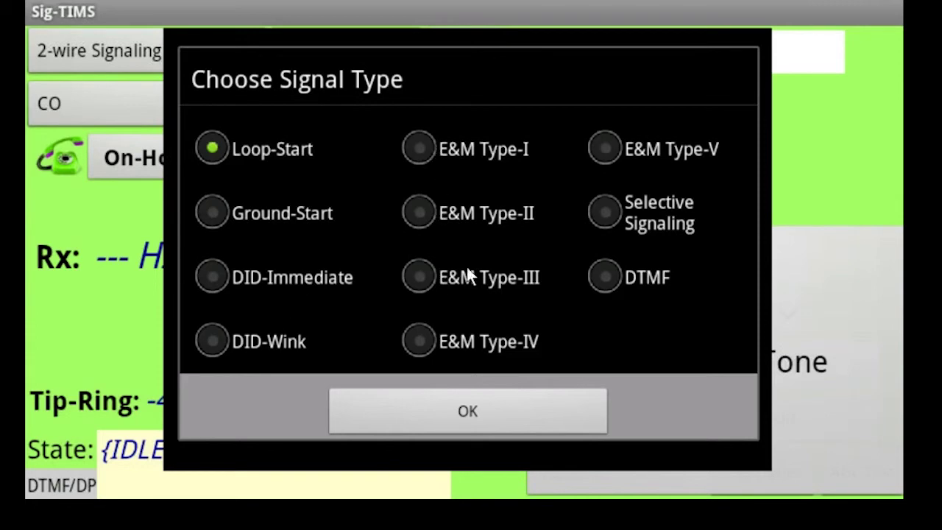
{"action": "left_click", "coordinate": [428, 422]}
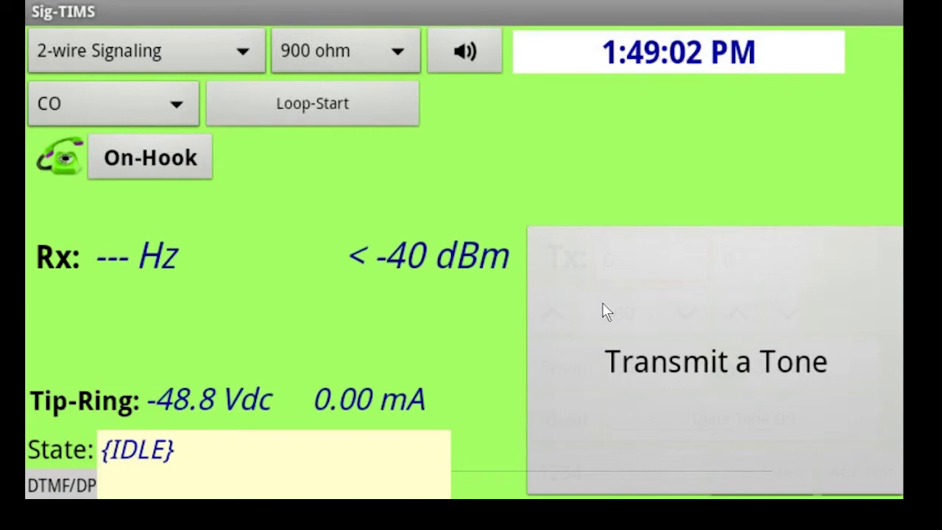
Enable tone transmit and send the 1004 Hz quick tone on the 2-wire line.
{"action": "left_click", "coordinate": [666, 330]}
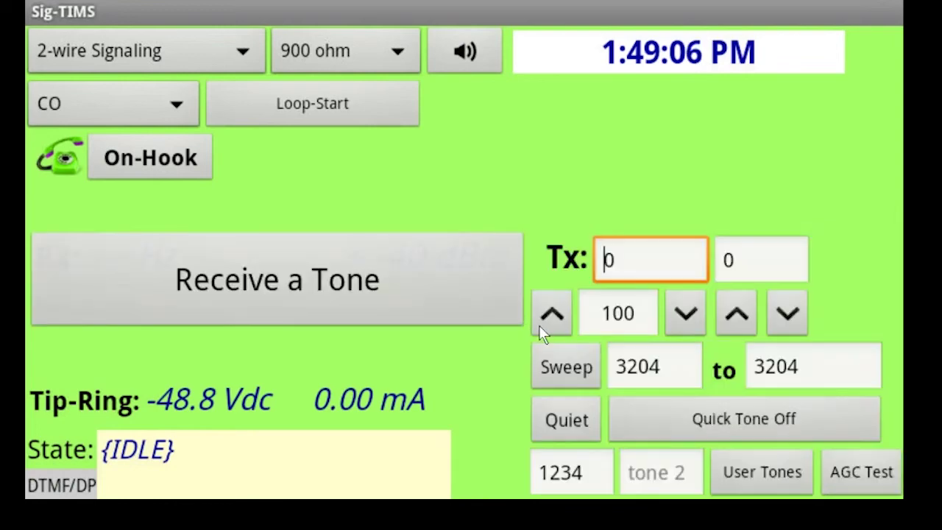
{"action": "left_click", "coordinate": [750, 417]}
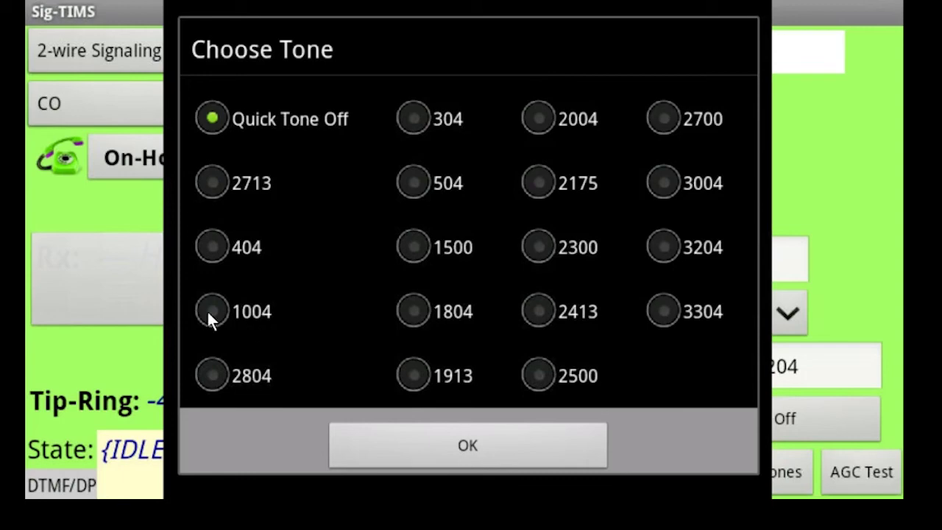
{"action": "left_click", "coordinate": [229, 318]}
{"action": "left_click", "coordinate": [438, 440]}
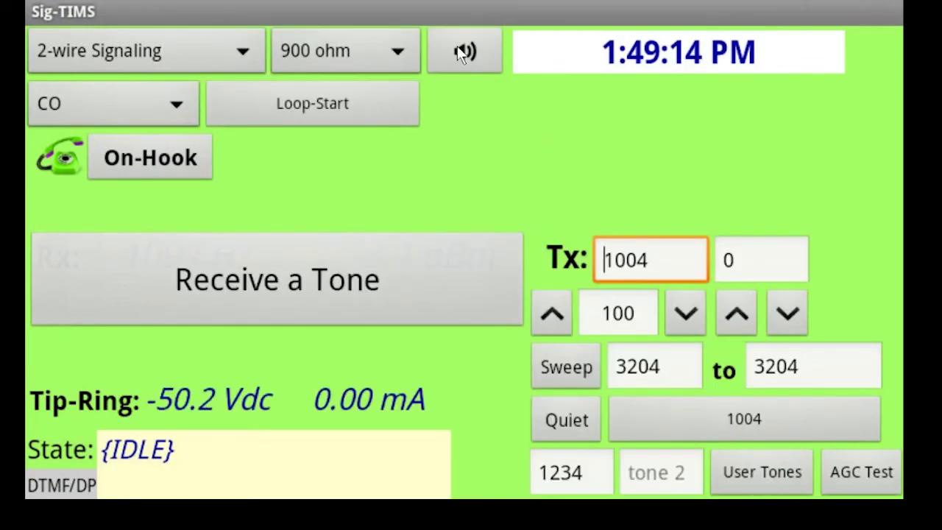